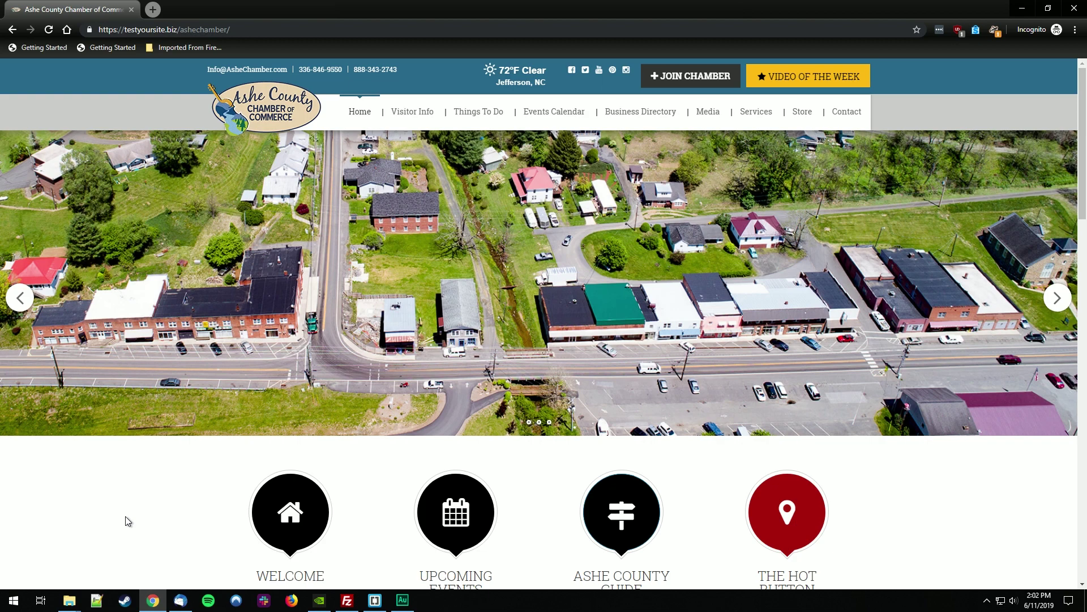
Open the page for setting or resetting a member password from the Member Area of the Ashe Chamber homepage
{"action": "scroll", "coordinate": [856, 376], "scroll_direction": "down", "scroll_amount": 12}
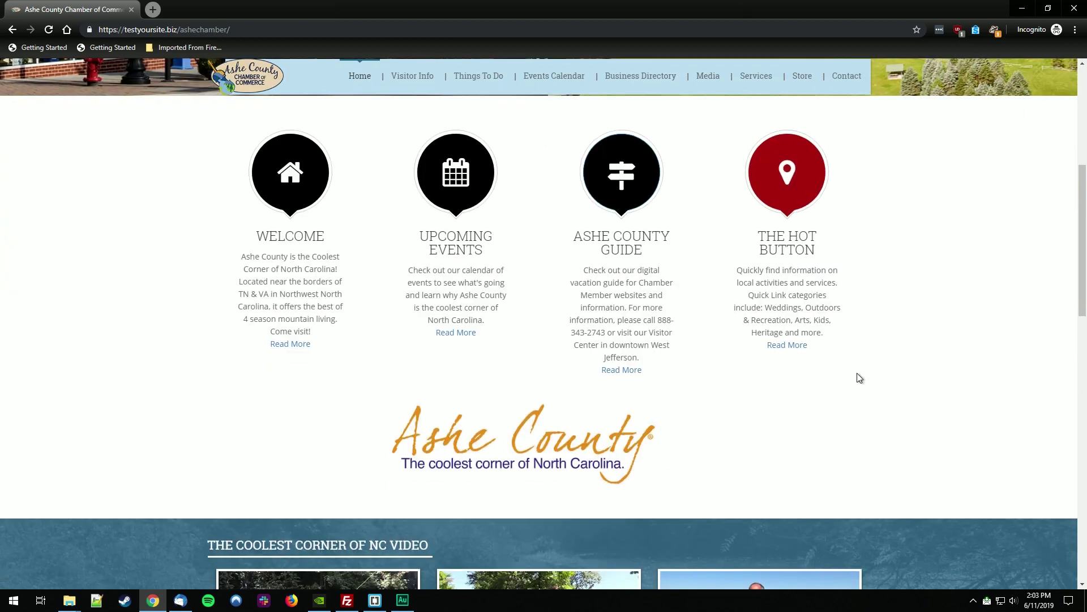
{"action": "scroll", "coordinate": [861, 373], "scroll_direction": "down", "scroll_amount": 10}
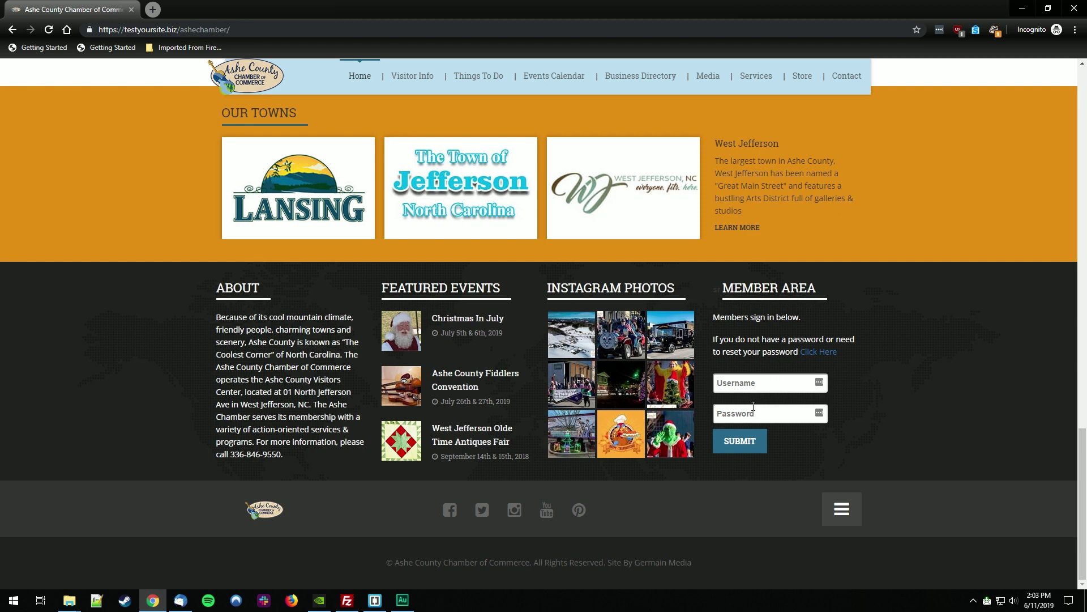
{"action": "left_click", "coordinate": [819, 354]}
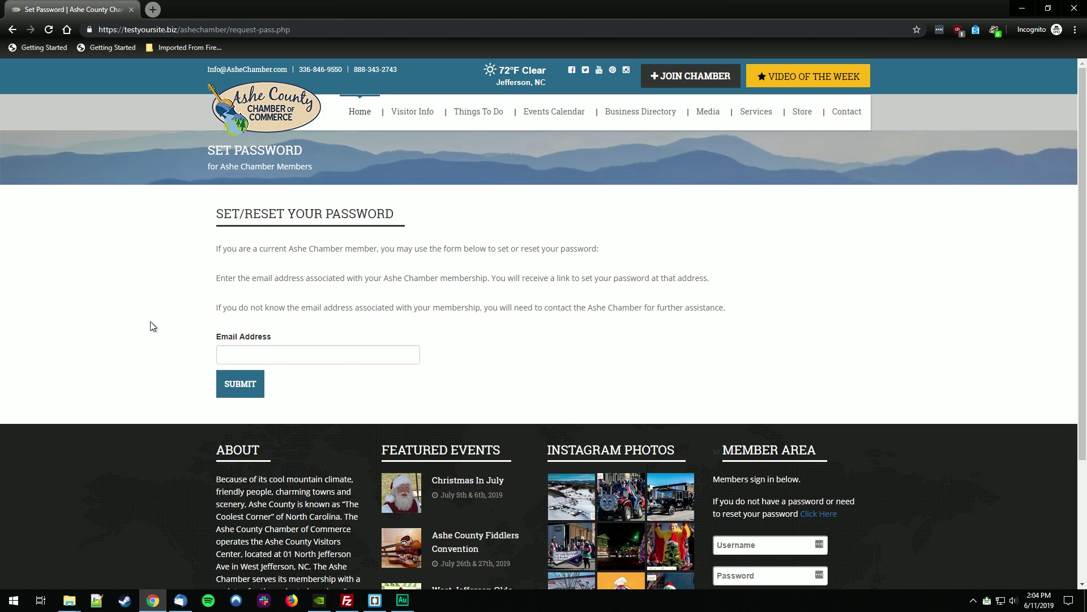
Request a password reset link for the member's e-mail address
{"action": "key", "text": "Tab"}
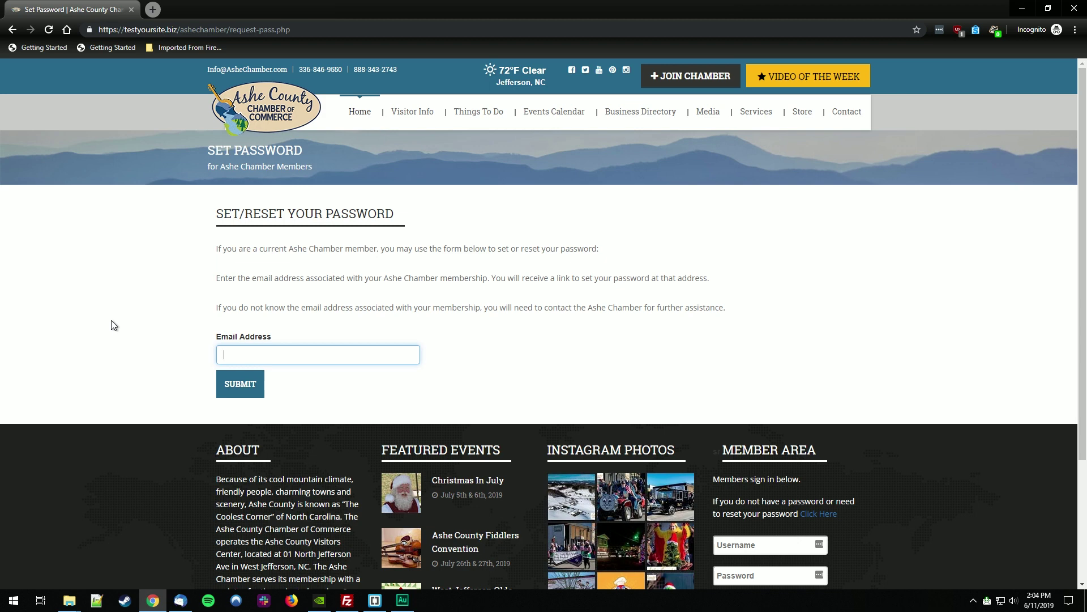
{"action": "key", "text": "ctrl+v"}
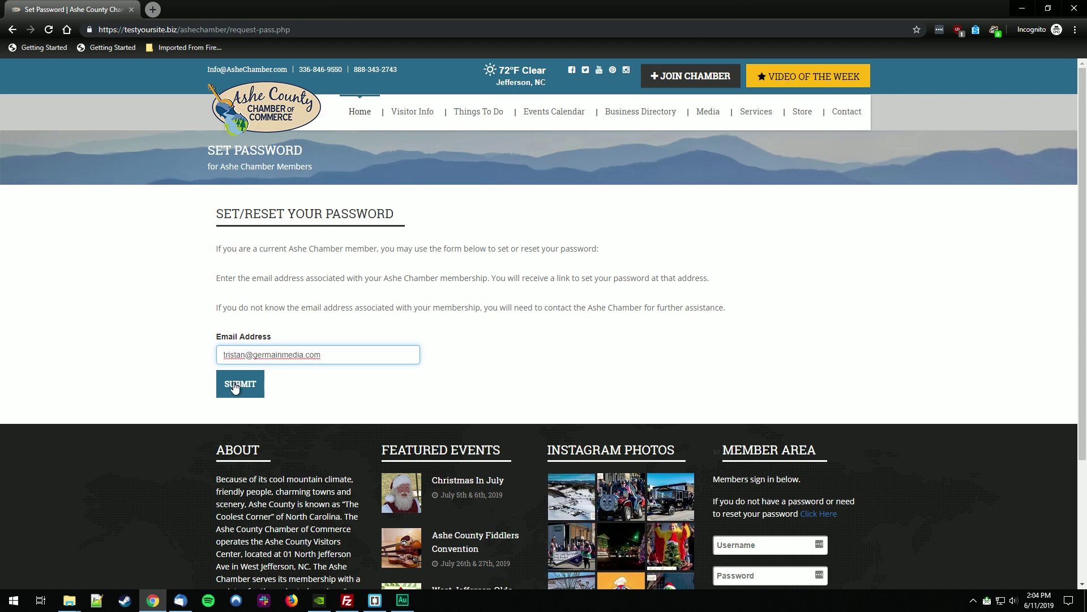
{"action": "left_click", "coordinate": [234, 384]}
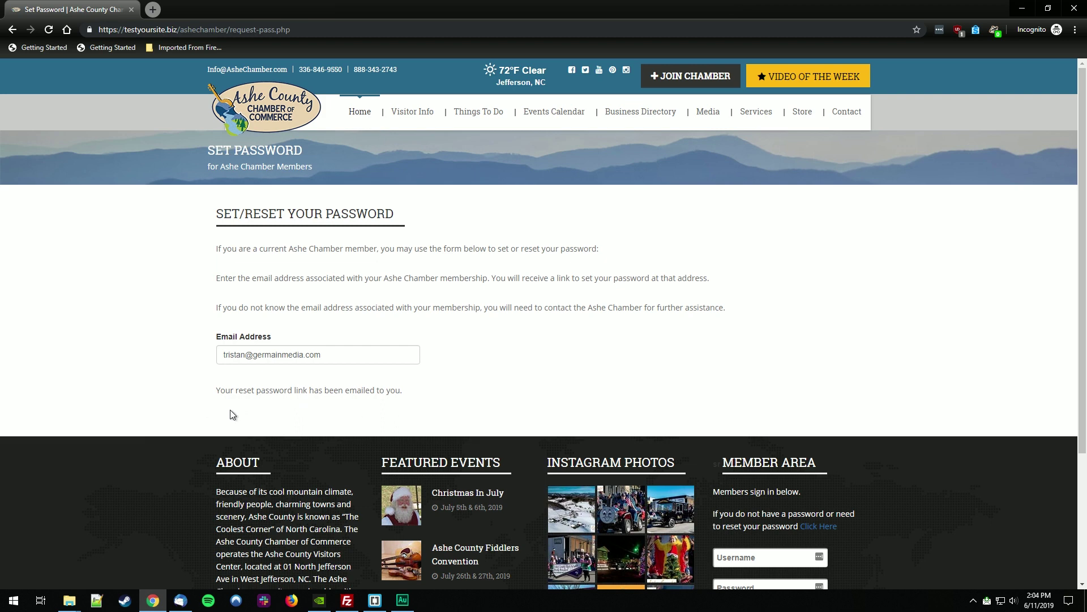
Switch to the mail program and follow the password change link in the Ashe Chamber of Commerce Password Reset message
{"action": "left_click", "coordinate": [180, 600]}
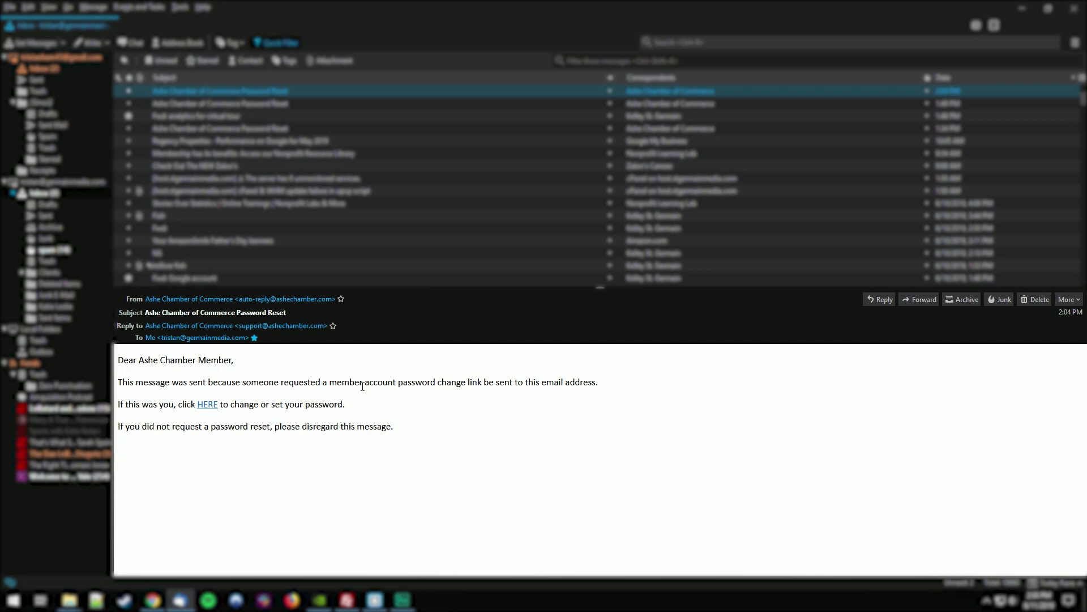
{"action": "right_click", "coordinate": [200, 412]}
{"action": "left_click", "coordinate": [226, 418]}
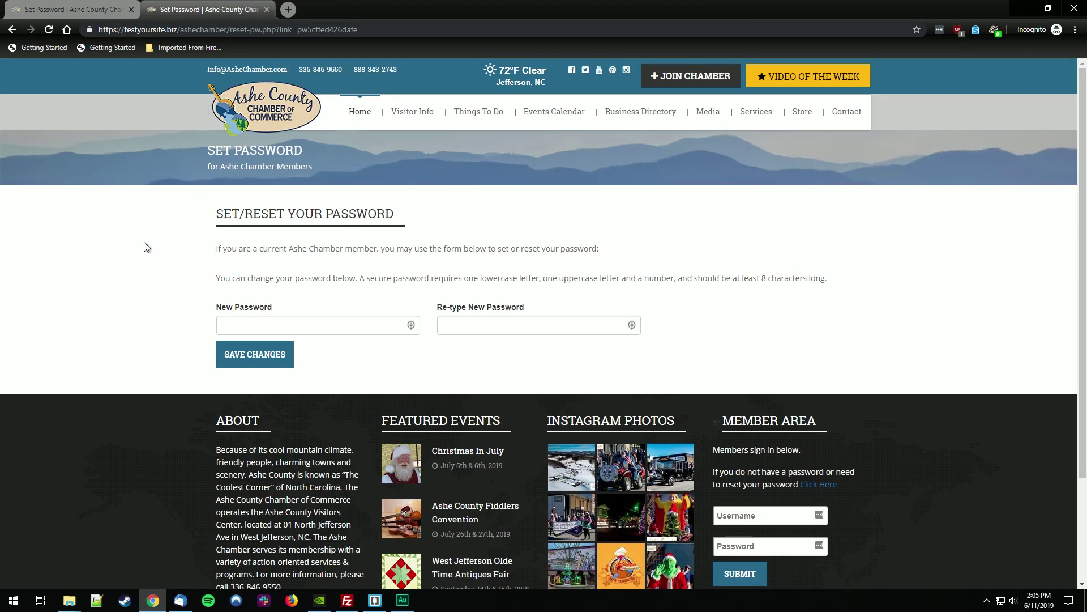
Enter the new account password in both the New Password and Re-type New Password fields and save the changes
{"action": "left_click", "coordinate": [251, 326]}
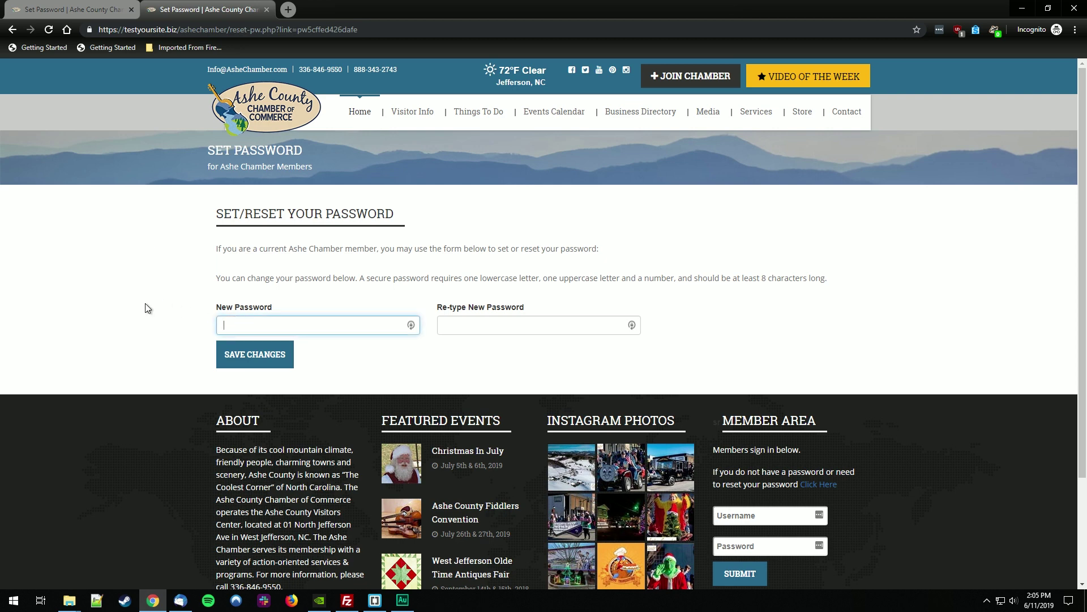
{"action": "key", "text": "ctrl+v"}
{"action": "key", "text": "Tab"}
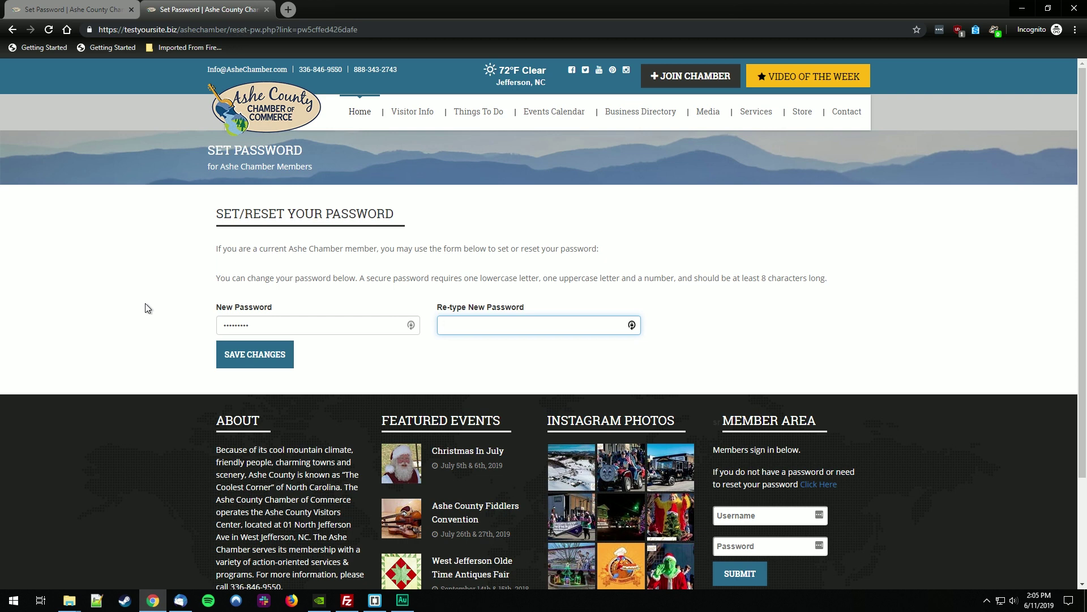
{"action": "key", "text": "ctrl+v"}
{"action": "left_click", "coordinate": [248, 355]}
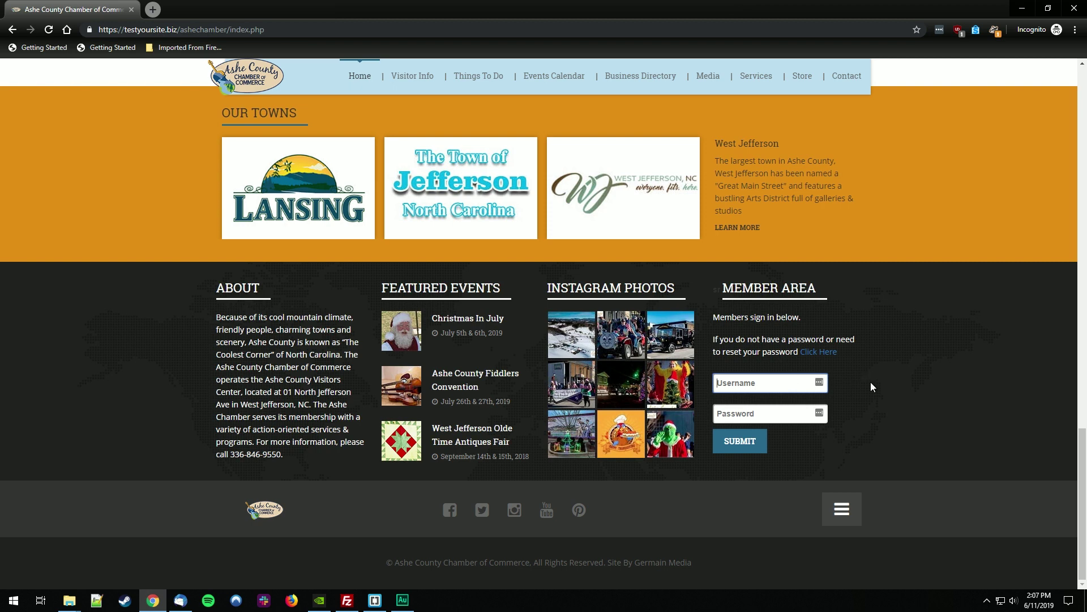
Sign in to the Member Area with the member's e-mail as username and the account password
{"action": "key", "text": "ctrl+v"}
{"action": "key", "text": "Tab"}
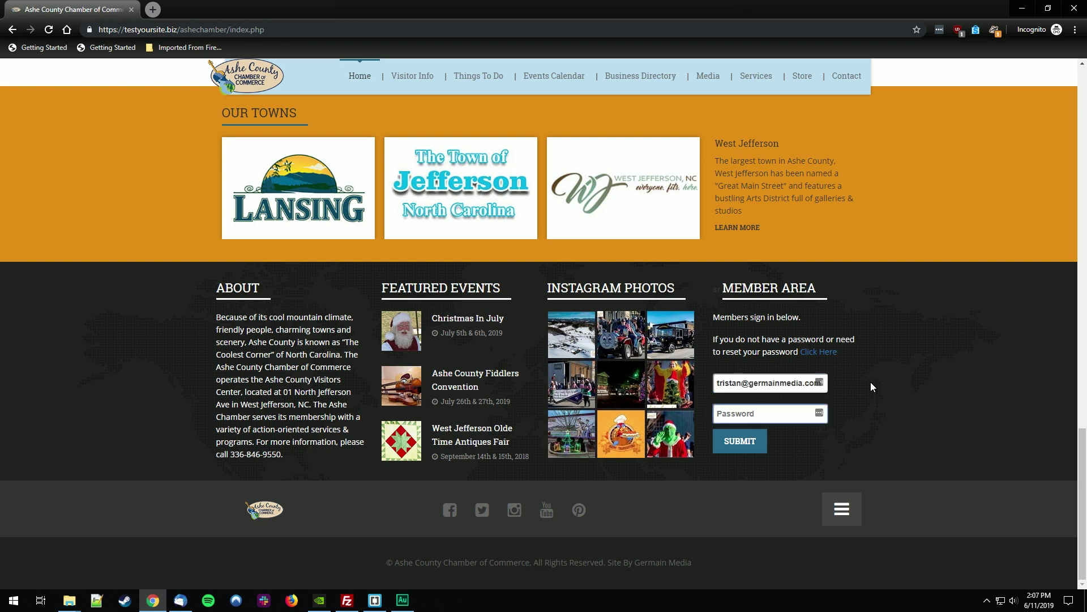
{"action": "type", "text": "•••••••••"}
{"action": "left_click", "coordinate": [747, 443]}
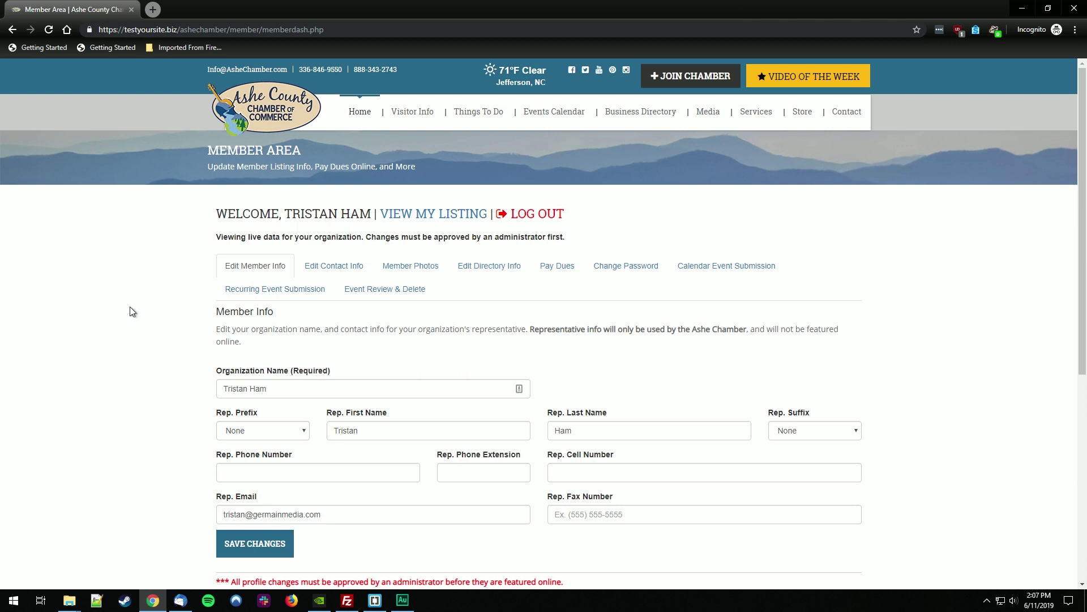
Go to the member dashboard's Pay Dues section and start paying the membership dues with PayPal
{"action": "left_click", "coordinate": [558, 269]}
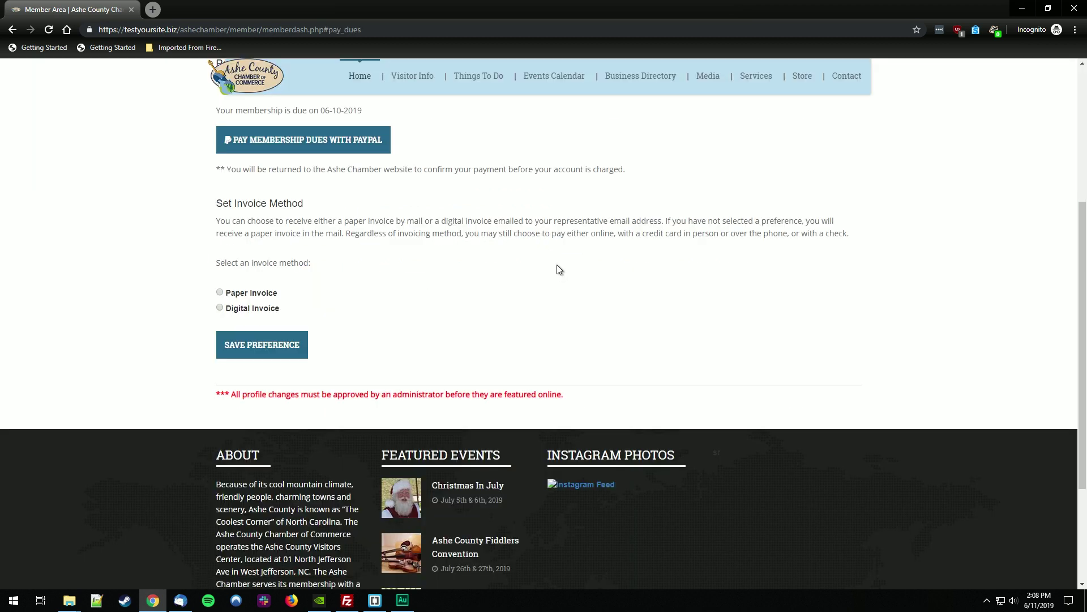
{"action": "scroll", "coordinate": [556, 265], "scroll_direction": "up", "scroll_amount": 1}
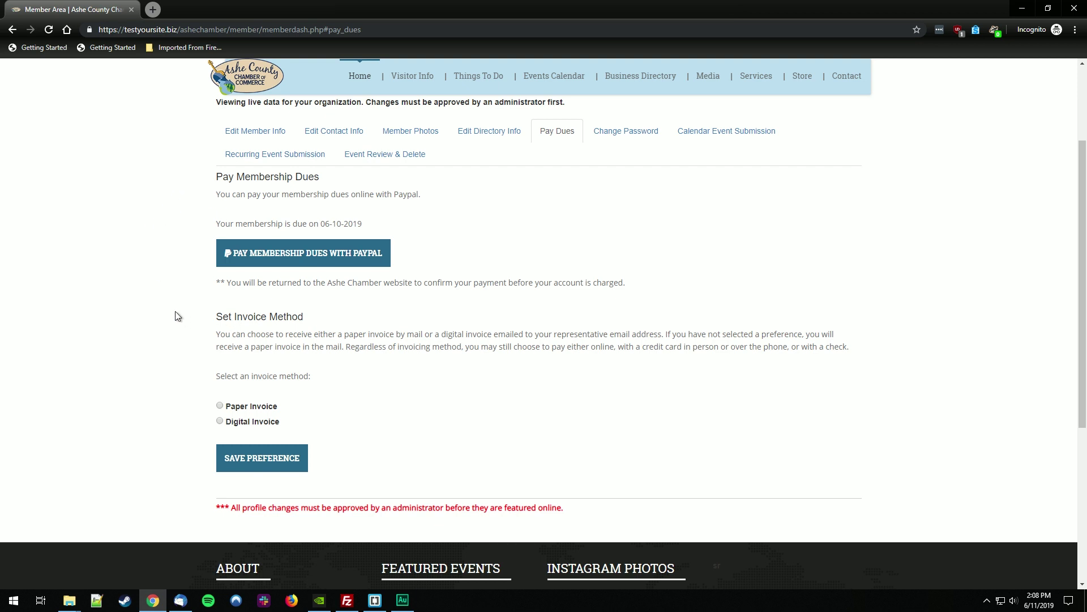
{"action": "scroll", "coordinate": [175, 314], "scroll_direction": "down", "scroll_amount": 2}
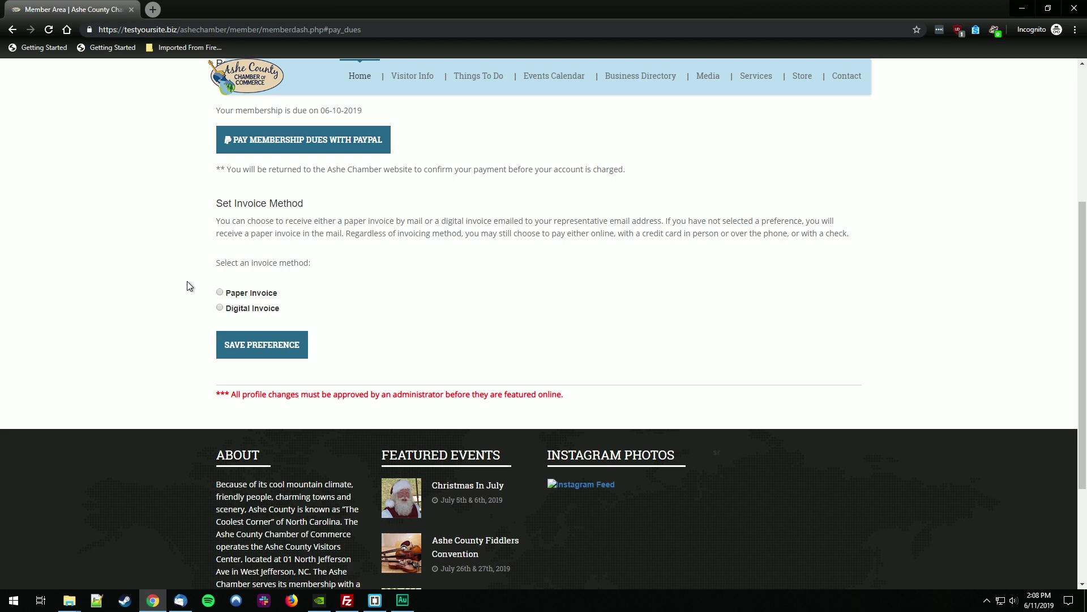
{"action": "scroll", "coordinate": [188, 286], "scroll_direction": "up", "scroll_amount": 1}
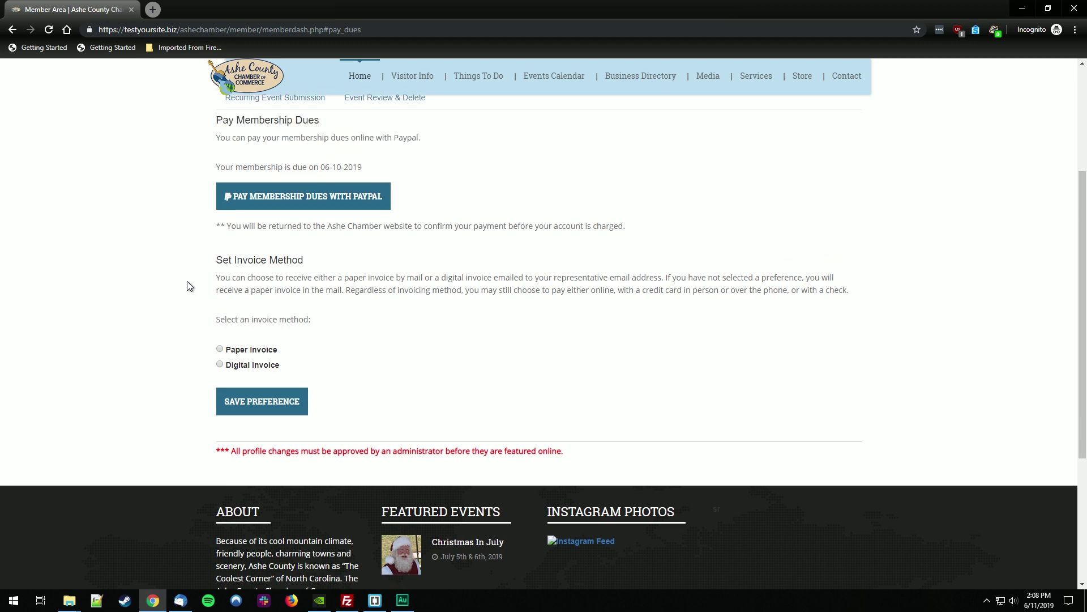
{"action": "scroll", "coordinate": [188, 286], "scroll_direction": "up", "scroll_amount": 2}
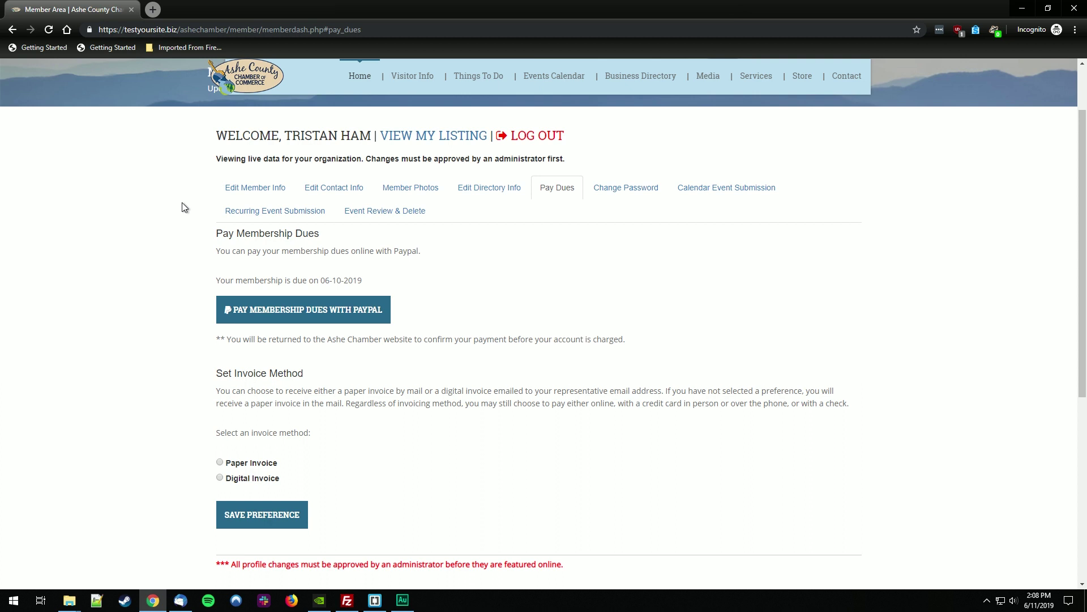
{"action": "scroll", "coordinate": [184, 214], "scroll_direction": "down", "scroll_amount": 3}
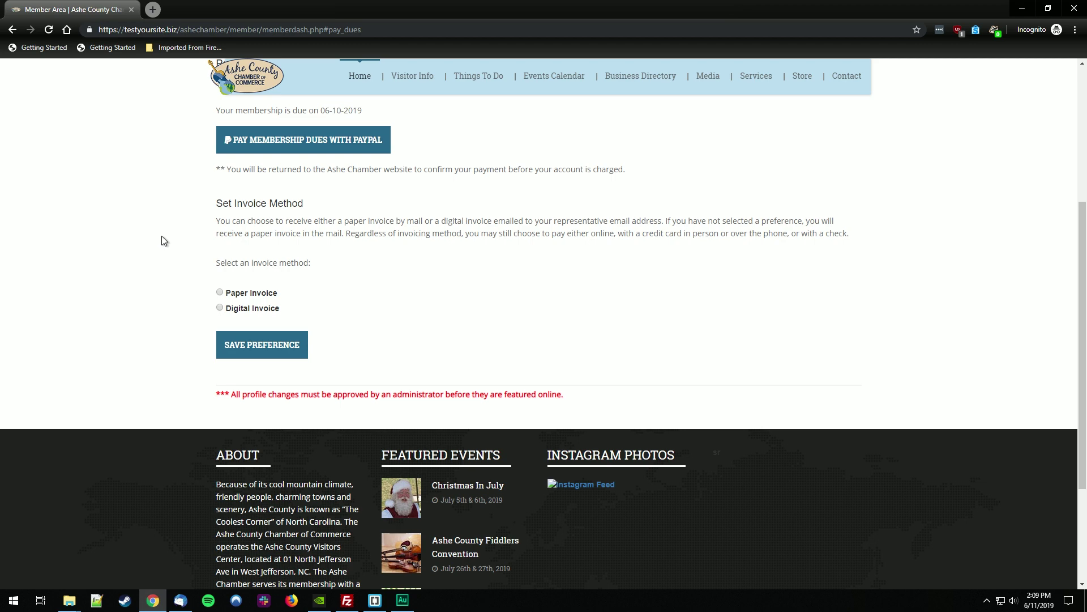
{"action": "scroll", "coordinate": [161, 235], "scroll_direction": "up", "scroll_amount": 4}
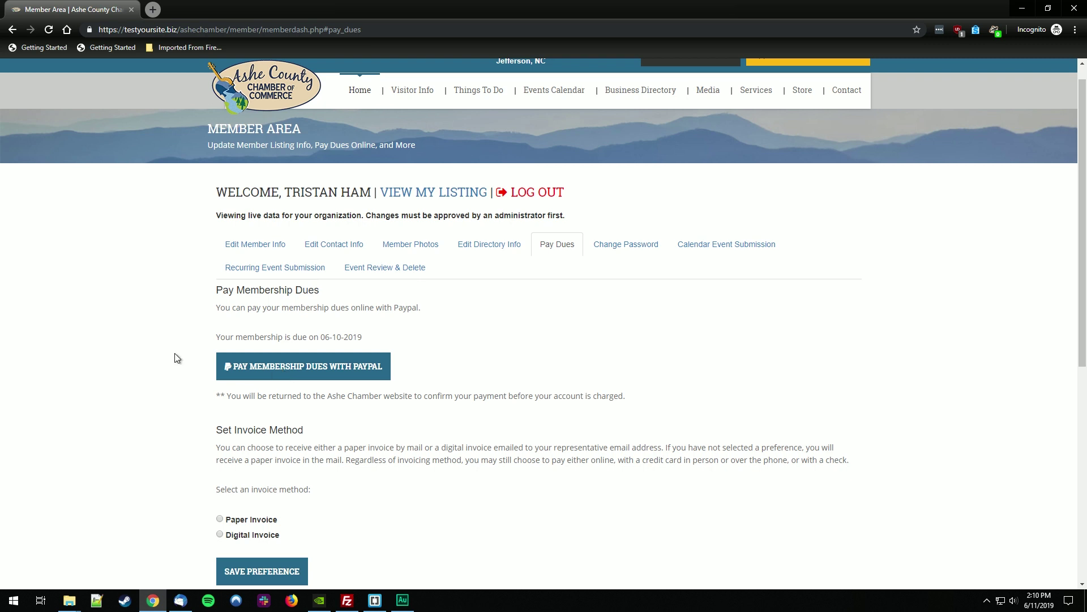
{"action": "left_click", "coordinate": [295, 370]}
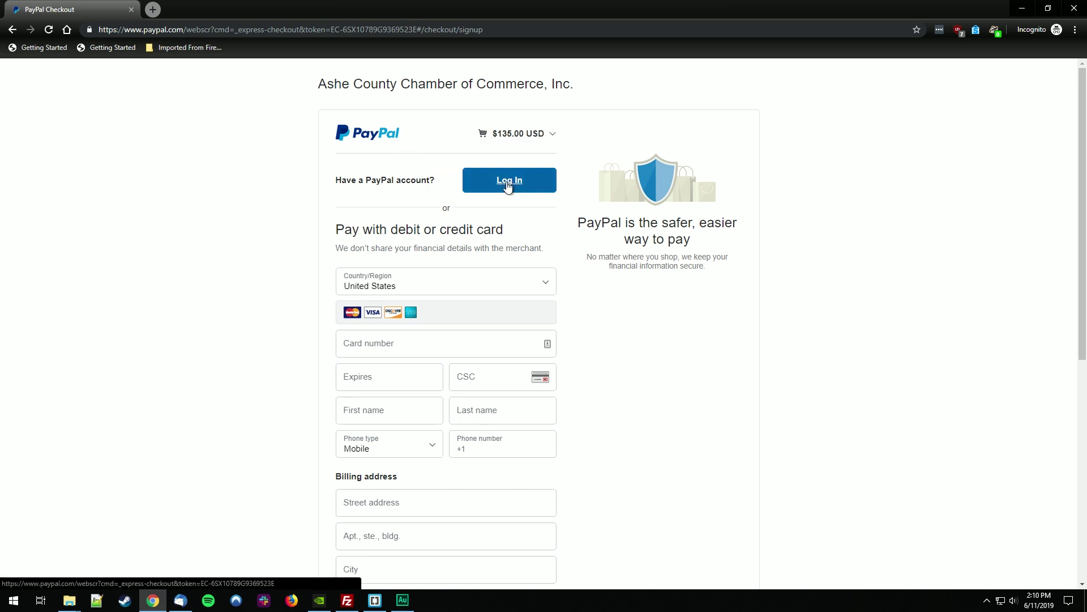
Examine the PayPal checkout page for its login, debit or credit card, billing address and account creation options
{"action": "scroll", "coordinate": [508, 187], "scroll_direction": "down", "scroll_amount": 1}
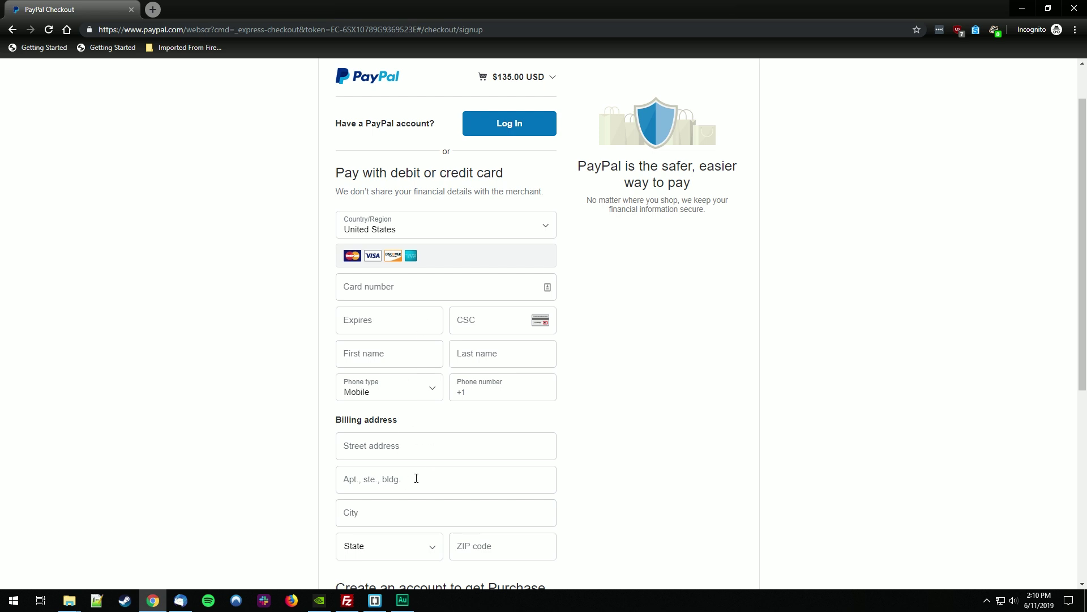
{"action": "scroll", "coordinate": [570, 335], "scroll_direction": "up", "scroll_amount": 1}
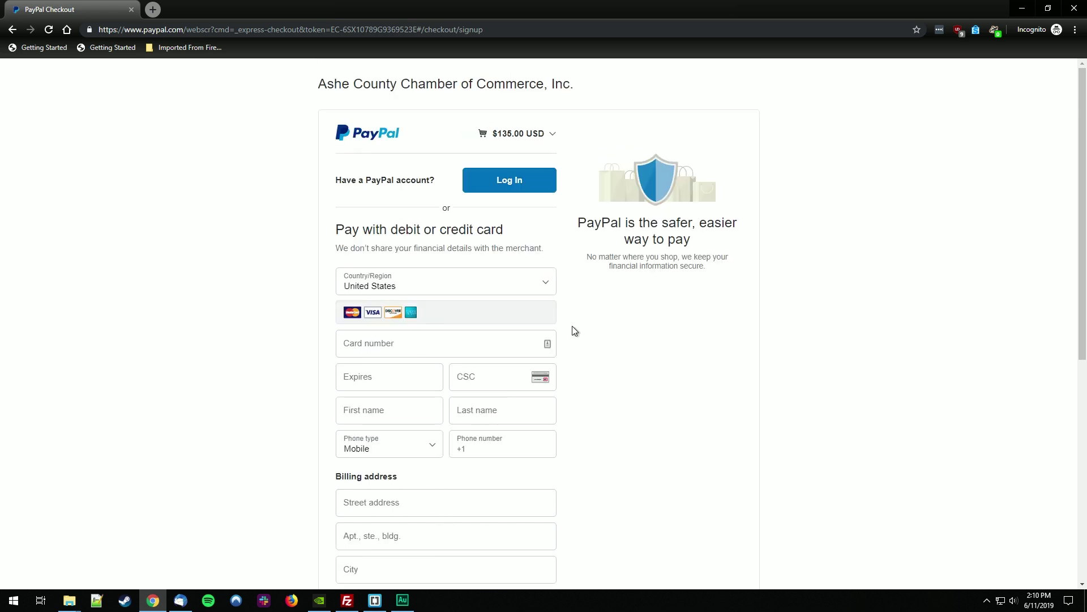
{"action": "scroll", "coordinate": [590, 309], "scroll_direction": "down", "scroll_amount": 2}
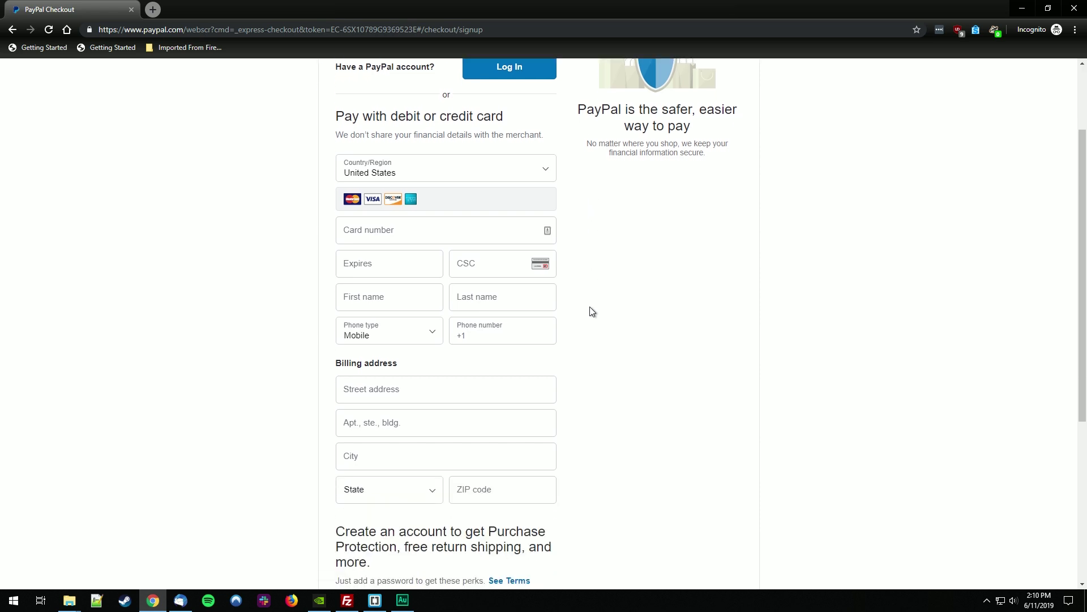
{"action": "scroll", "coordinate": [589, 307], "scroll_direction": "up", "scroll_amount": 1}
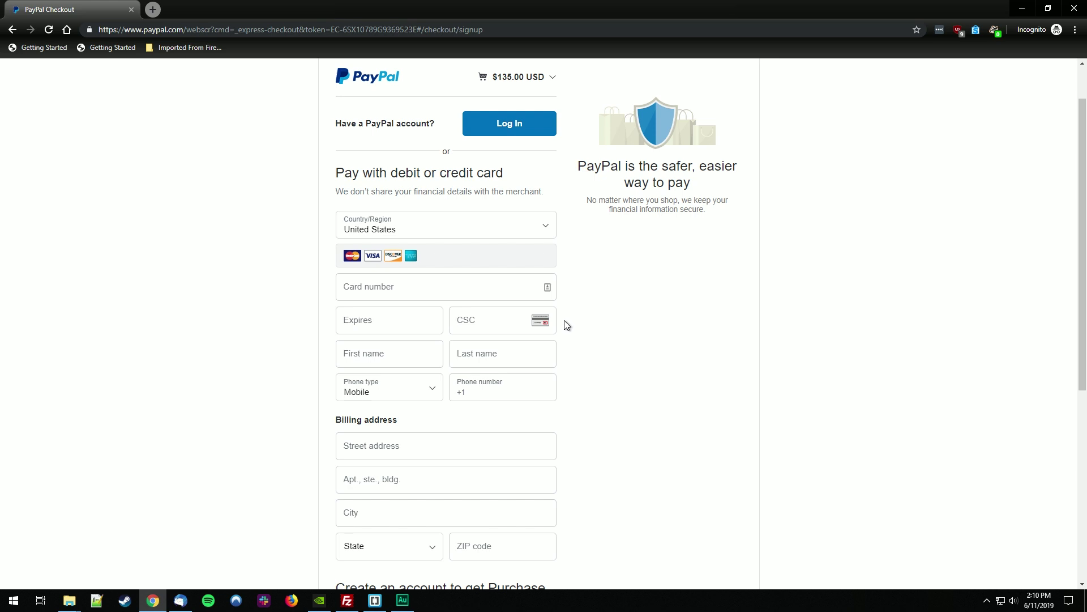
{"action": "scroll", "coordinate": [564, 321], "scroll_direction": "down", "scroll_amount": 6}
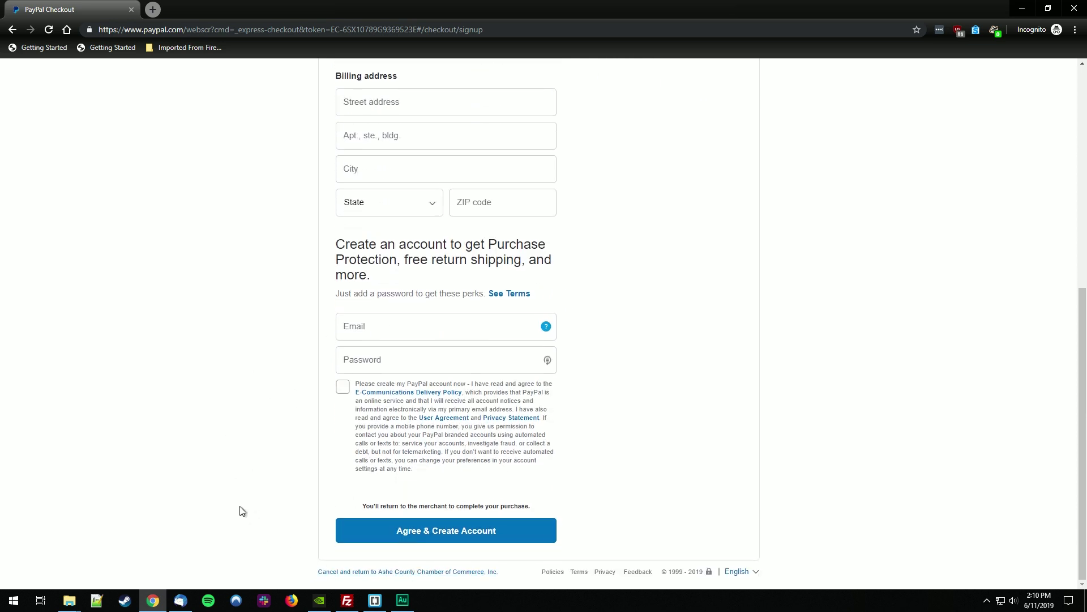
Leave the PayPal checkout for the Pay Dues section, and reopen the checkout form for the membership dues
{"action": "left_click", "coordinate": [355, 572]}
{"action": "left_click", "coordinate": [11, 30]}
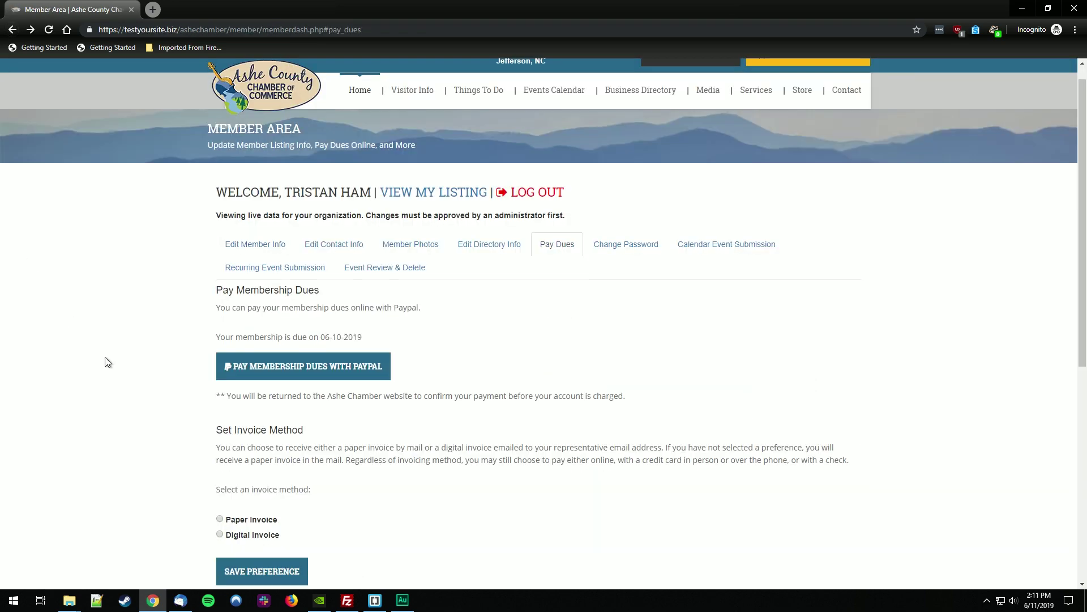
{"action": "key", "text": "alt+Right"}
{"action": "scroll", "coordinate": [628, 392], "scroll_direction": "up", "scroll_amount": 7}
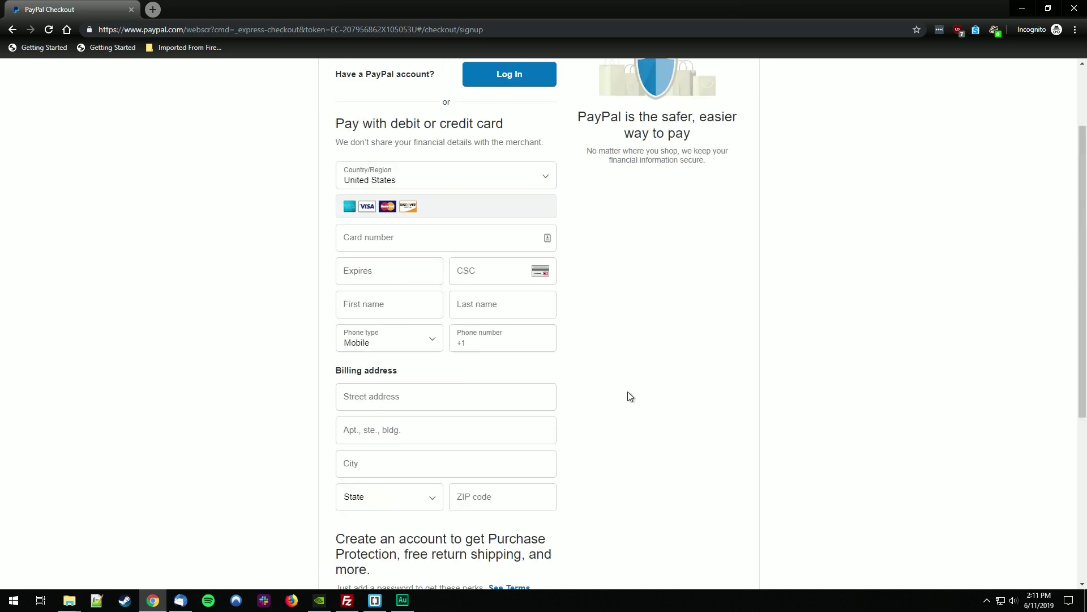